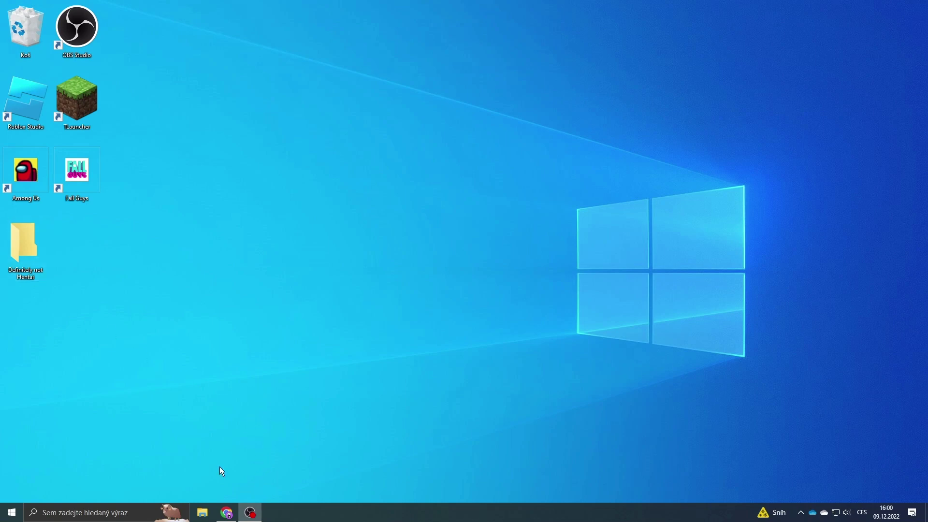
# Switch to Chrome and close all the duplicate image tabs, keeping the Steam and WinRAR pages open
pyautogui.click(228, 514)
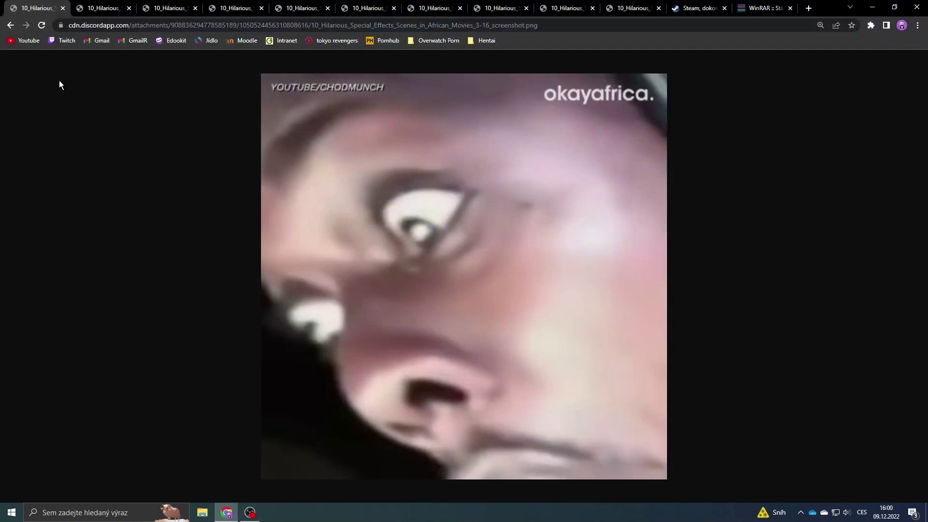
pyautogui.click(63, 8)
pyautogui.click(63, 9)
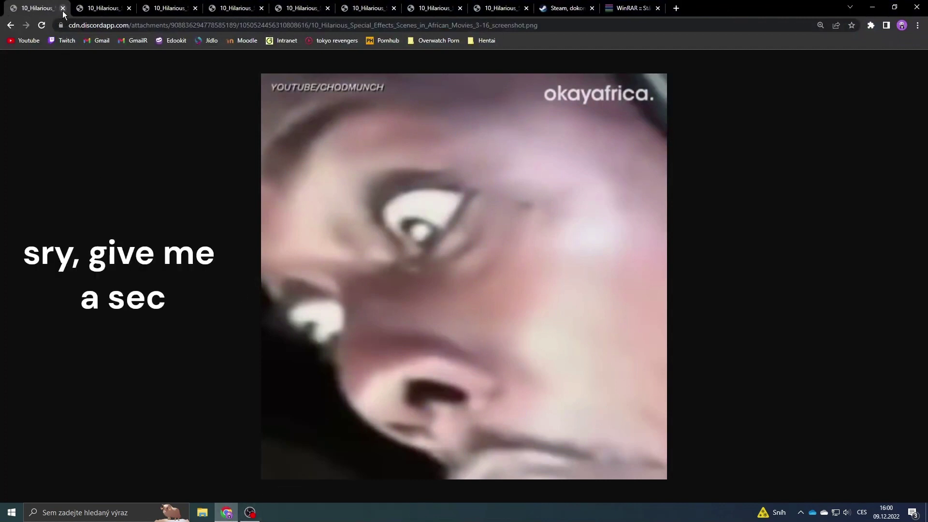
pyautogui.click(63, 8)
pyautogui.click(63, 8)
pyautogui.click(63, 8)
pyautogui.click(63, 8)
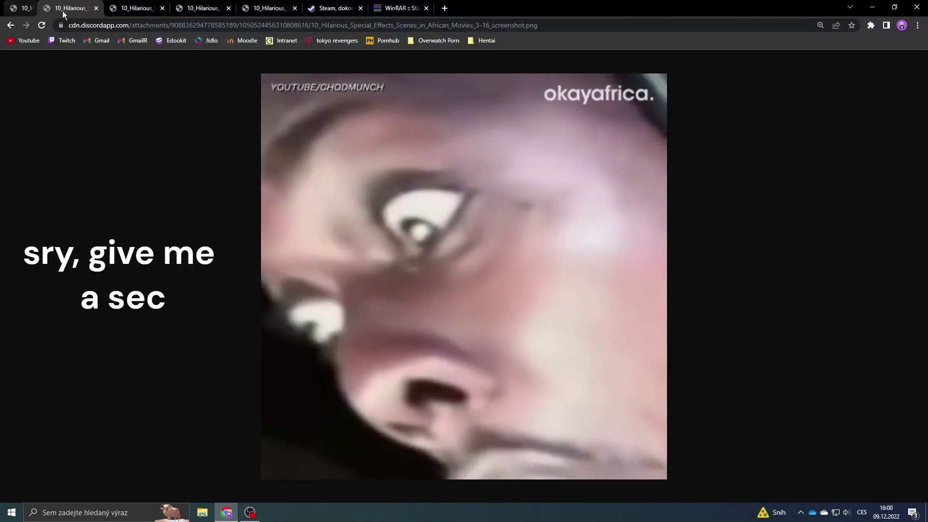
pyautogui.middleClick(63, 9)
pyautogui.middleClick(63, 8)
pyautogui.middleClick(64, 8)
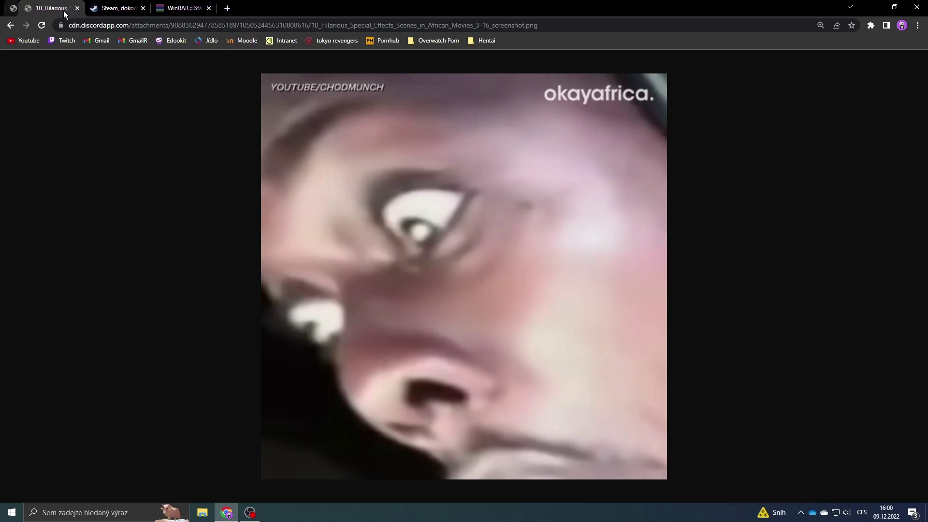
pyautogui.middleClick(63, 11)
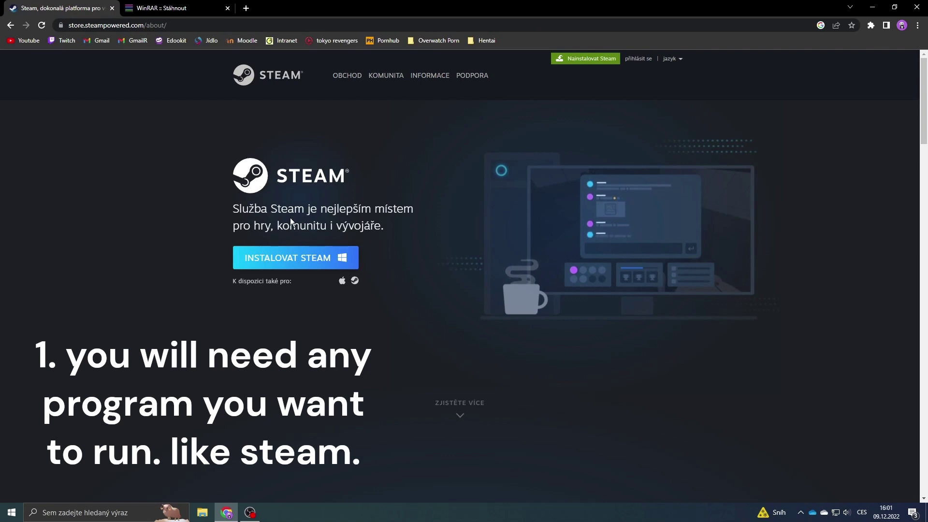
# Download the Windows Steam installer and place SteamSetup (2).exe on the desktop
pyautogui.click(271, 259)
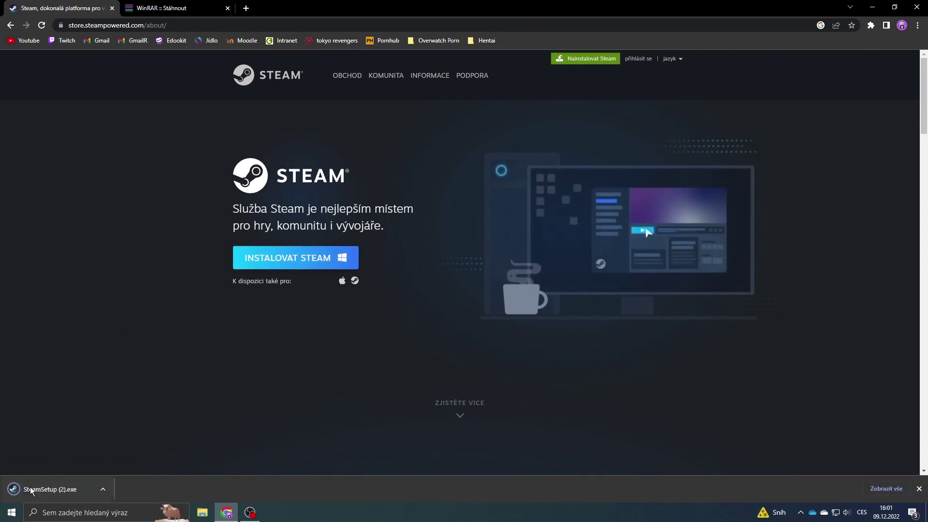
pyautogui.click(924, 520)
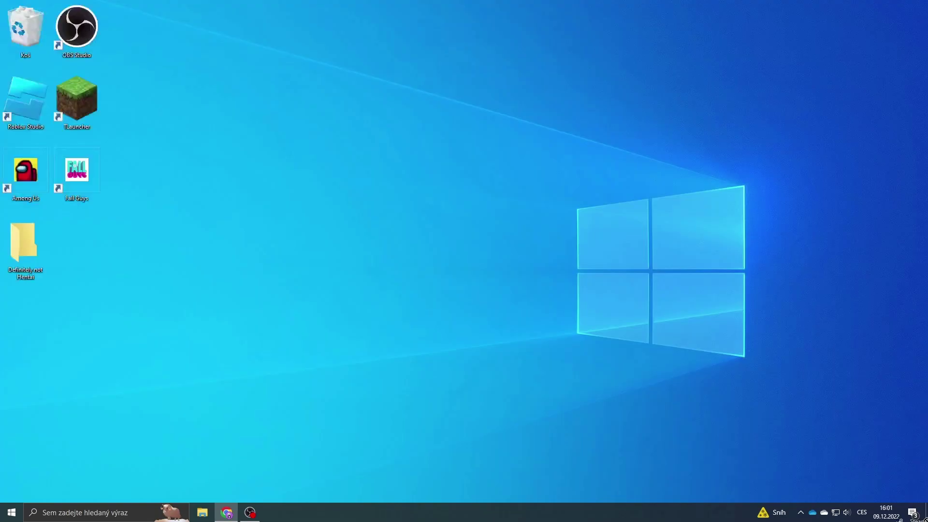
pyautogui.moveTo(924, 520); pyautogui.dragTo(500, 324)
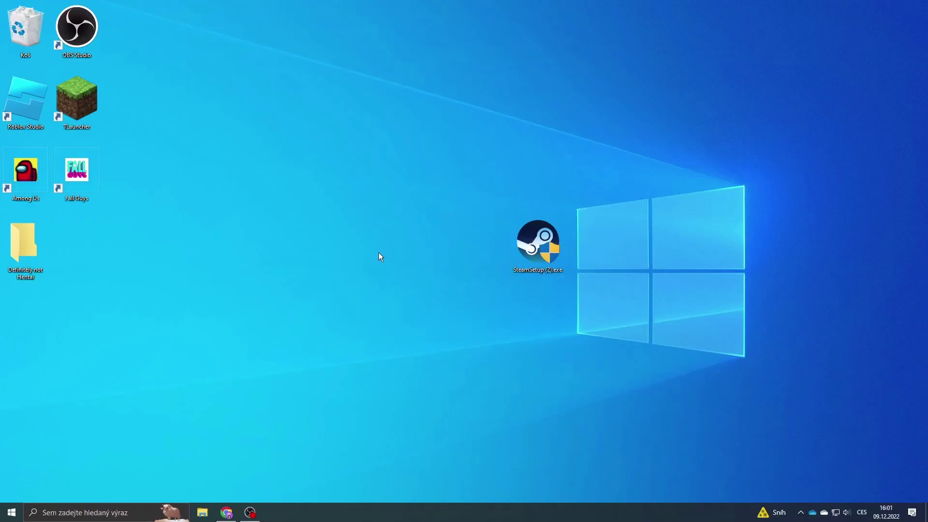
# Create a new folder on the desktop, keeping the default name Nová složka
pyautogui.rightClick(379, 253)
pyautogui.moveTo(411, 356)
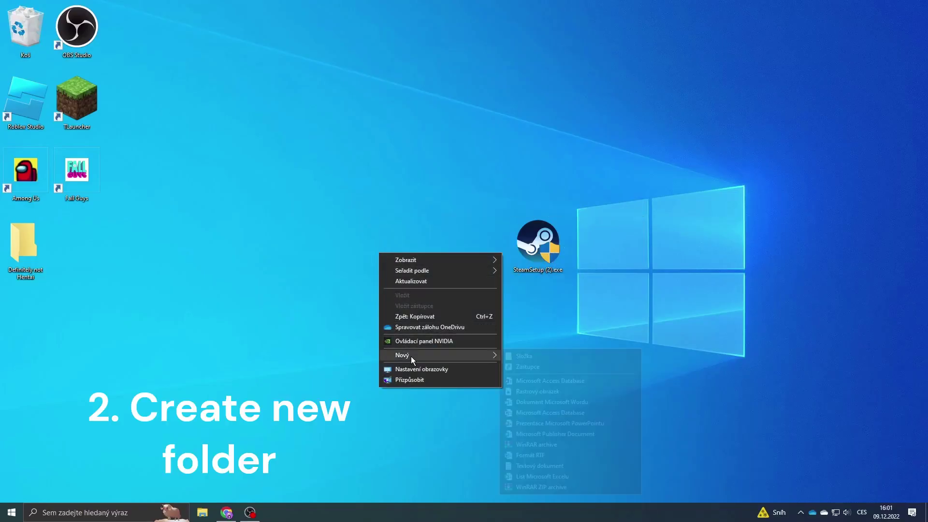
pyautogui.click(523, 356)
pyautogui.press('Return')
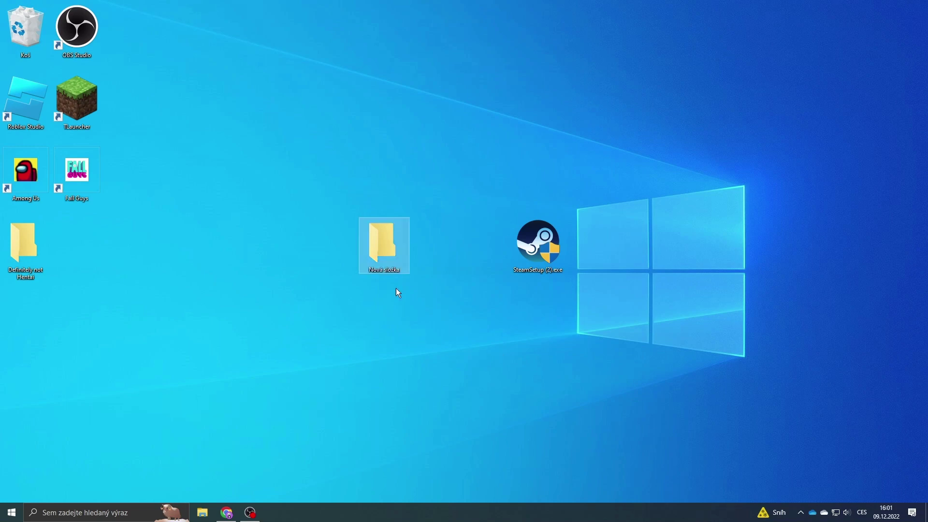
# Create a new text document with its default name inside the Nová složka folder
pyautogui.doubleClick(380, 250)
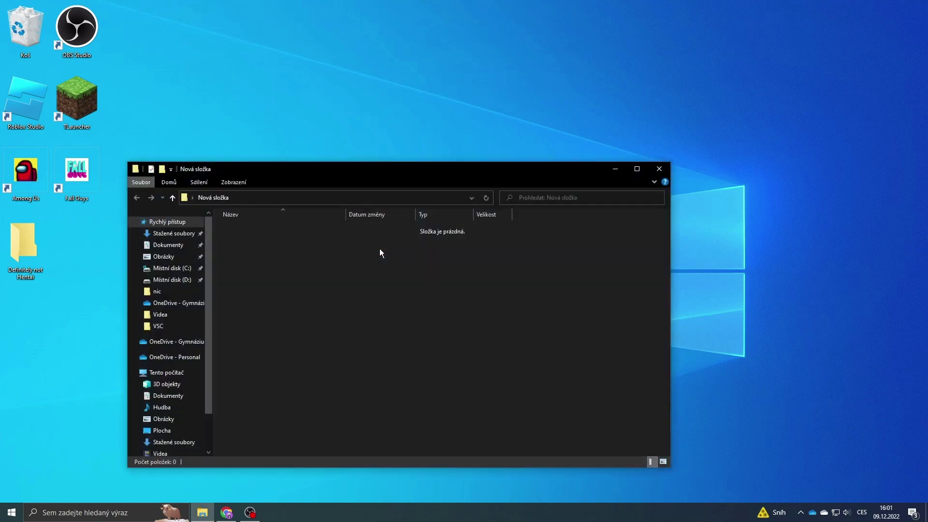
pyautogui.rightClick(352, 252)
pyautogui.moveTo(380, 369)
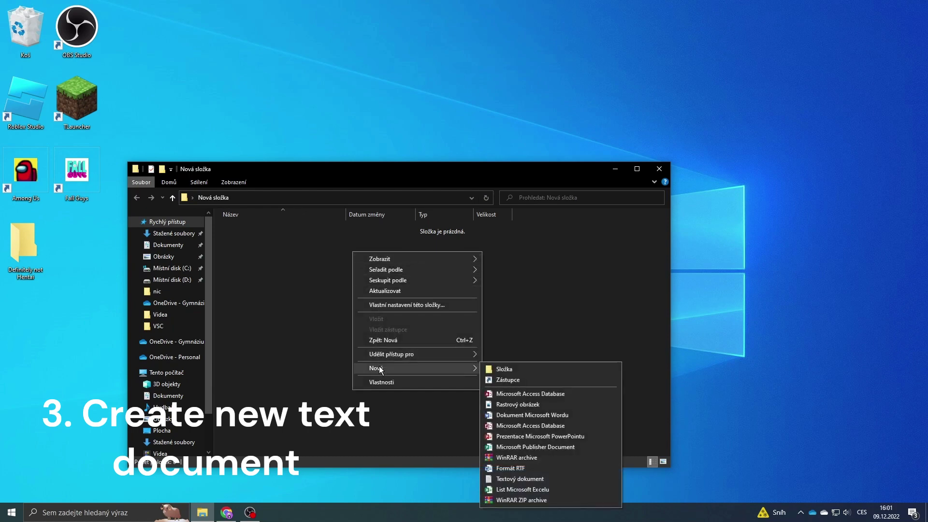
pyautogui.click(527, 478)
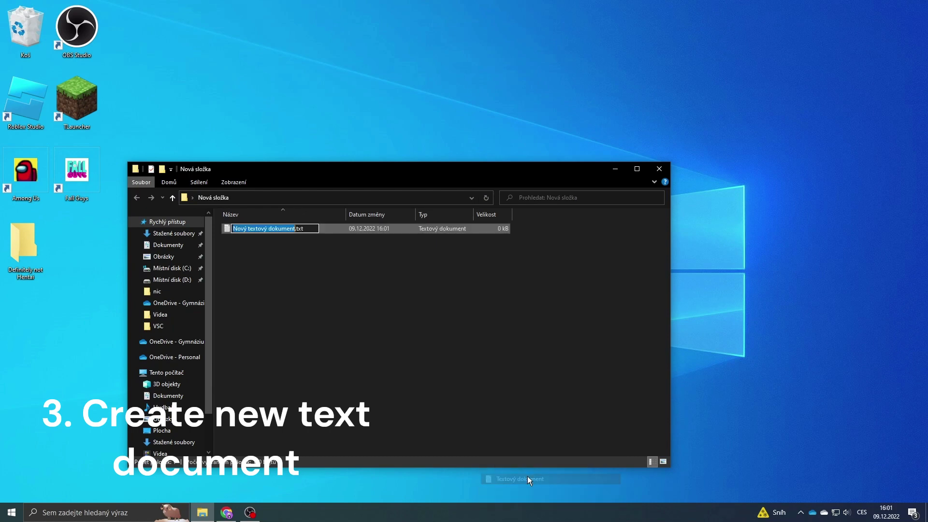
pyautogui.click(330, 341)
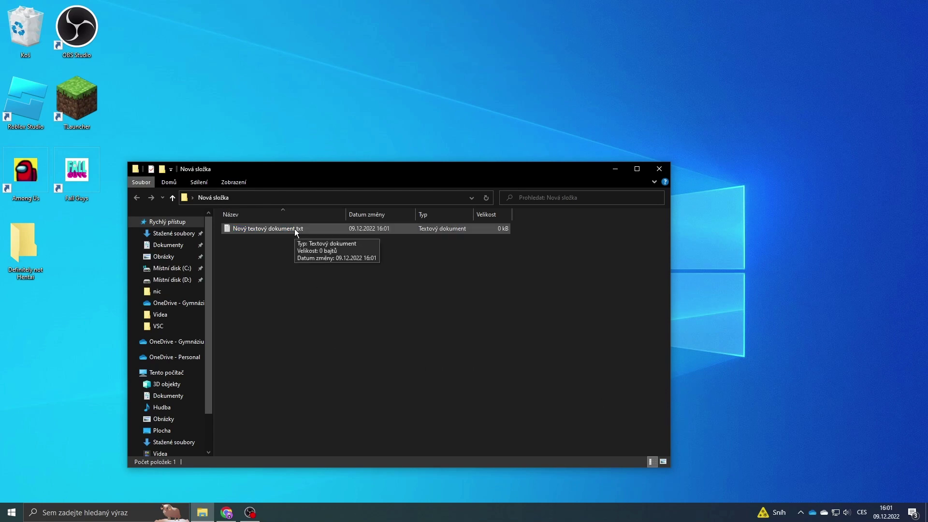
# Open the new text document in Notepad and enter the lines "set __COMPAT_LAYER=RunAsInvoker" and "start steamsetup"
pyautogui.doubleClick(295, 228)
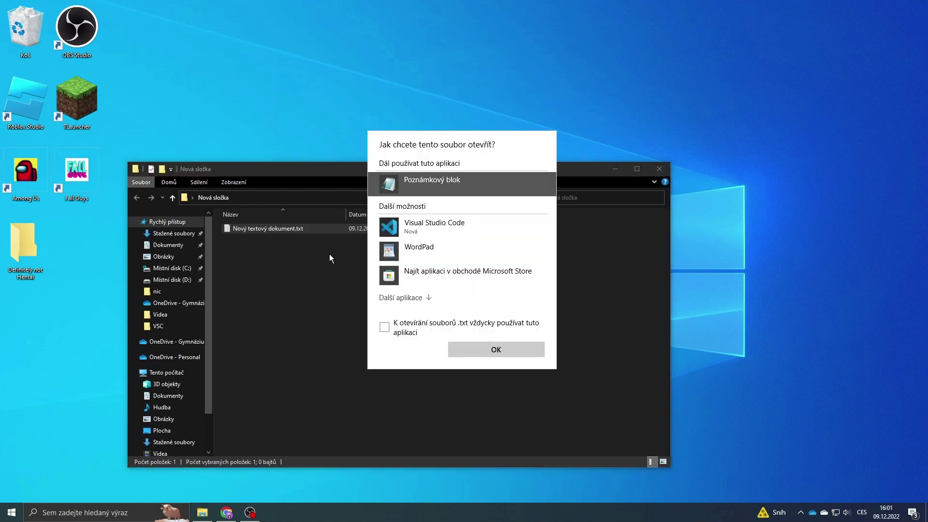
pyautogui.click(491, 358)
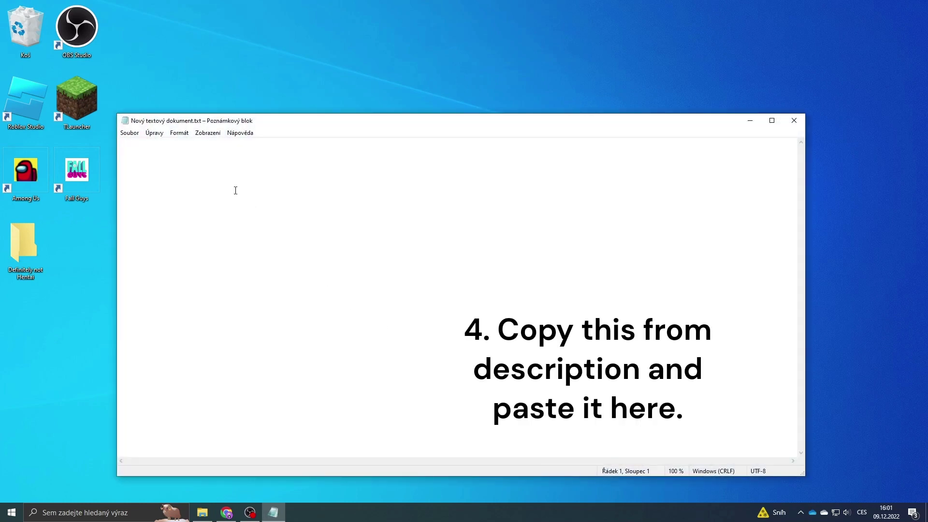
pyautogui.write('set __COMPAT_LAYER=RunAsInvoker start steamsetup')
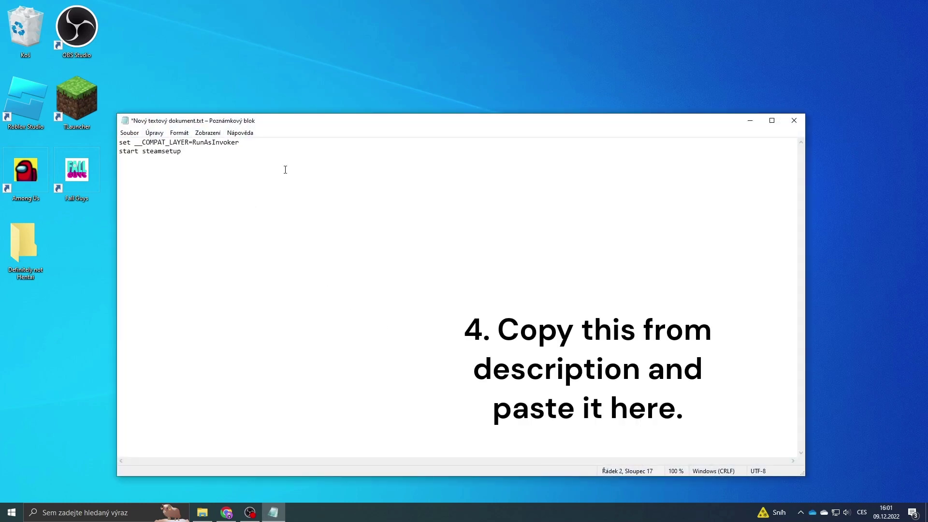
# Uncover the Steam installer on the desktop and copy its file name without the extension, leaving the name as it is
pyautogui.moveTo(279, 125); pyautogui.dragTo(405, 305)
pyautogui.moveTo(403, 165); pyautogui.dragTo(535, 302)
pyautogui.doubleClick(533, 242)
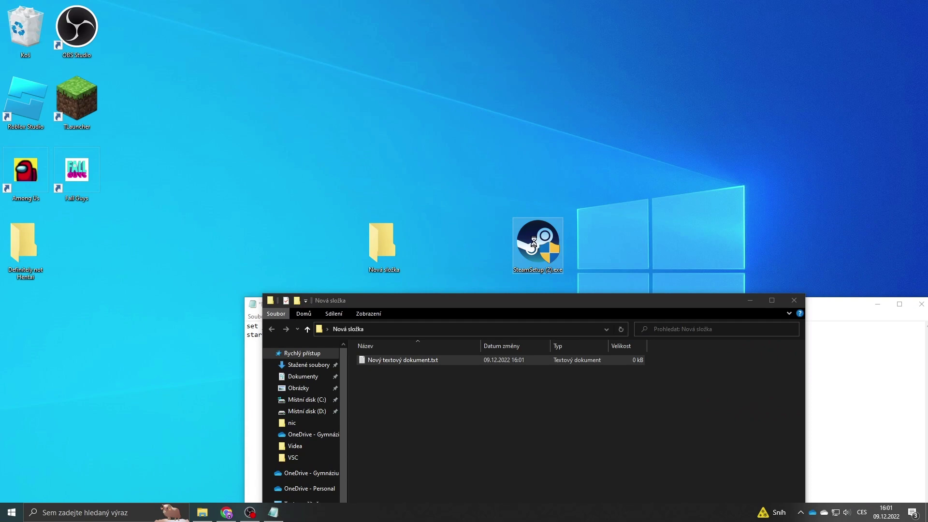
pyautogui.rightClick(534, 242)
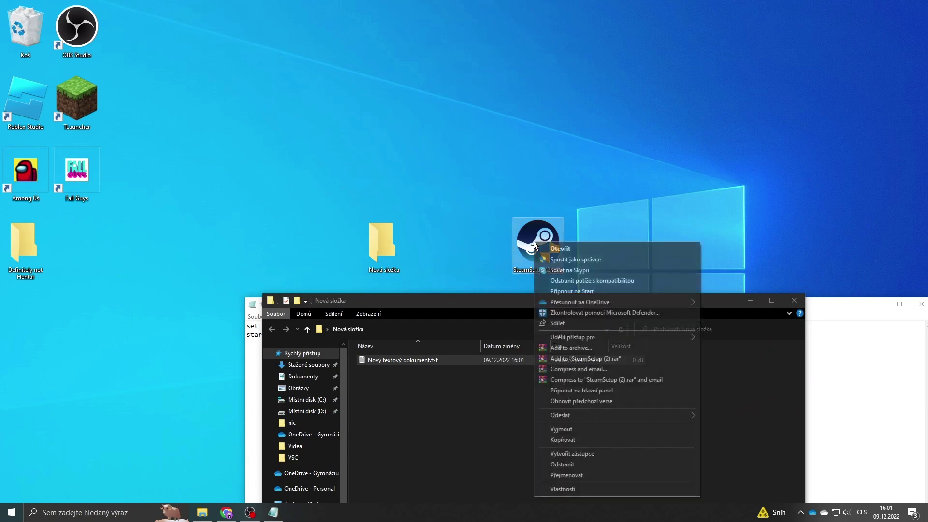
pyautogui.click(569, 475)
pyautogui.hotkey('ctrl', 'c')
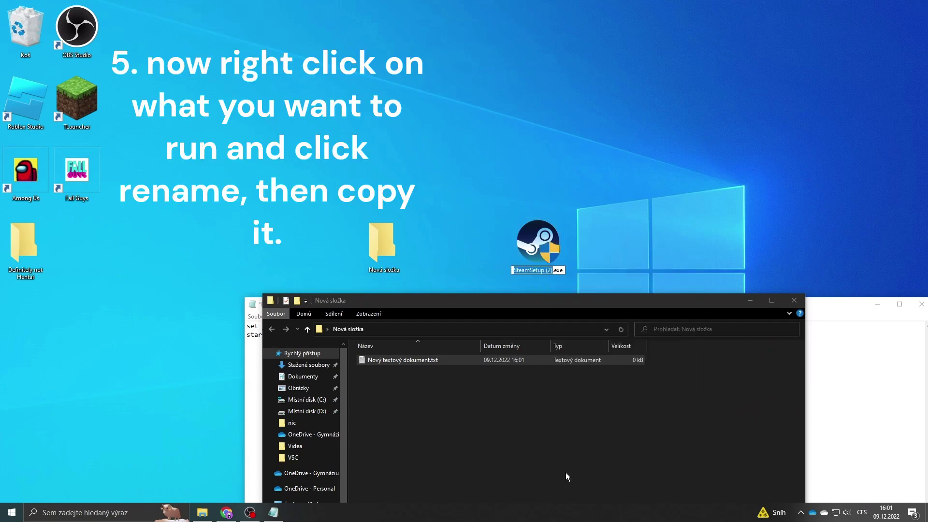
pyautogui.click(532, 428)
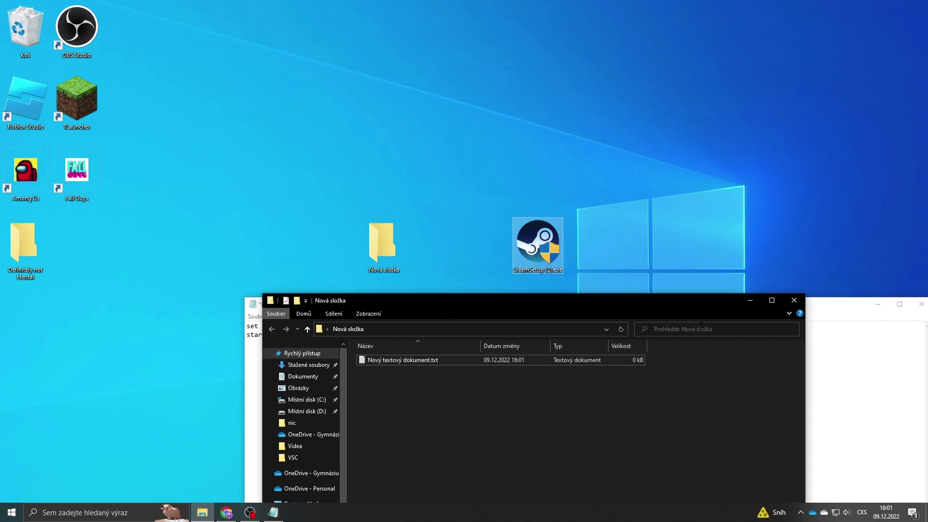
# Replace "steamsetup" in the script's start line with the copied name "SteamSetup (2)"
pyautogui.click(834, 306)
pyautogui.moveTo(835, 306); pyautogui.dragTo(698, 199)
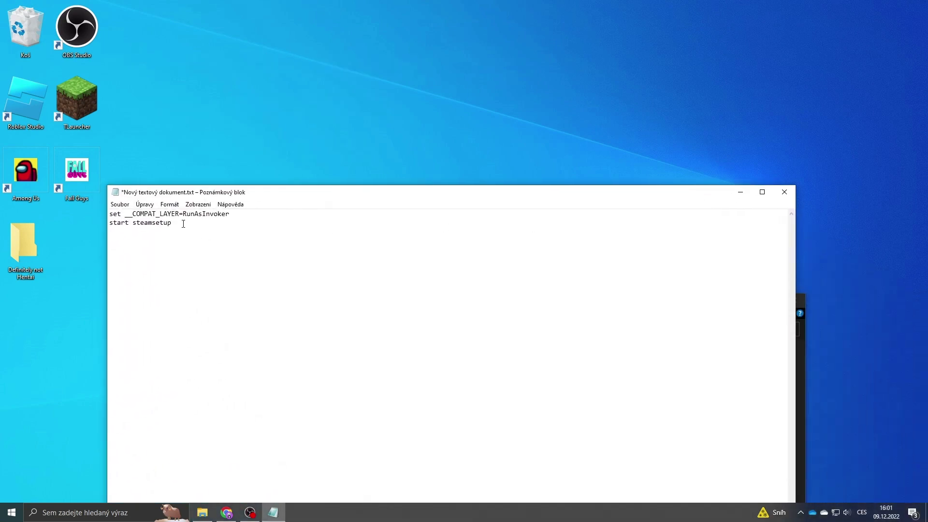
pyautogui.moveTo(183, 224); pyautogui.dragTo(135, 225)
pyautogui.press('BackSpace')
pyautogui.hotkey('ctrl', 'v')
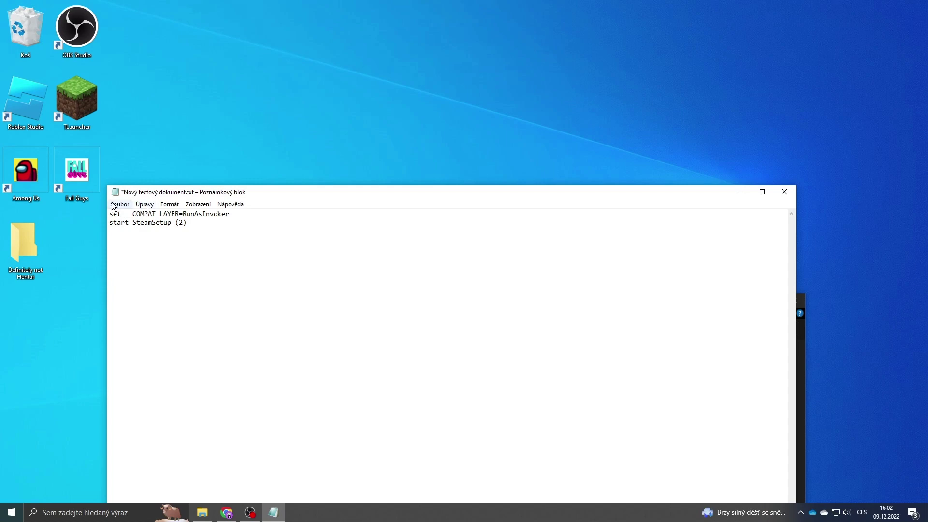
# Save the script as "Nový textový dokument.bat" in the Nová složka folder and close Notepad
pyautogui.click(120, 209)
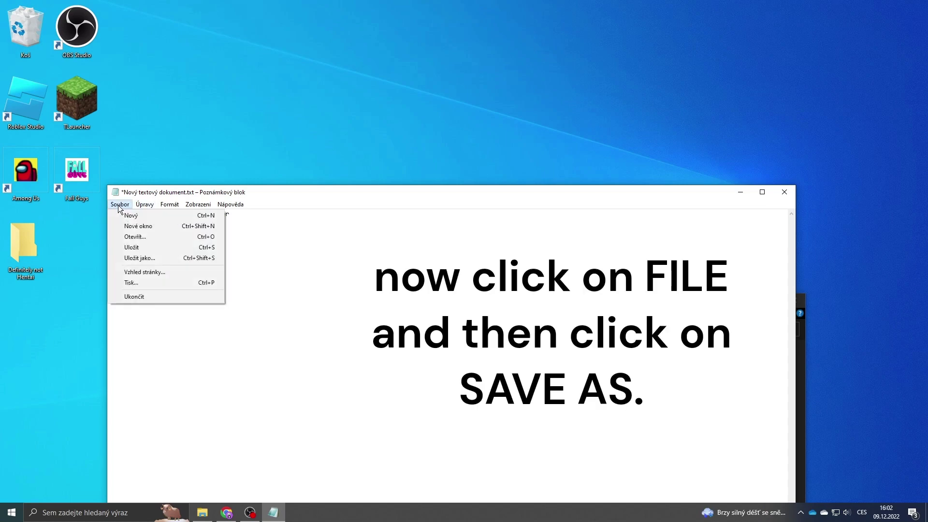
pyautogui.click(144, 257)
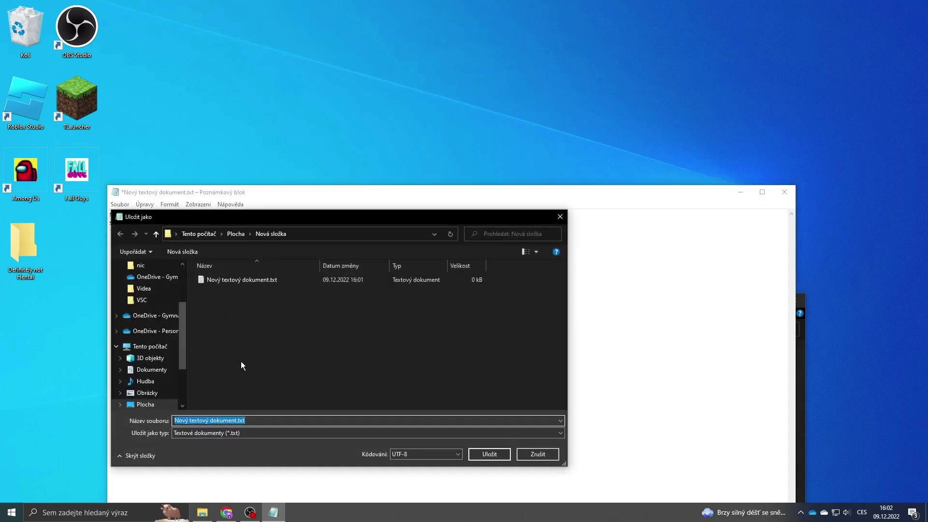
pyautogui.click(255, 420)
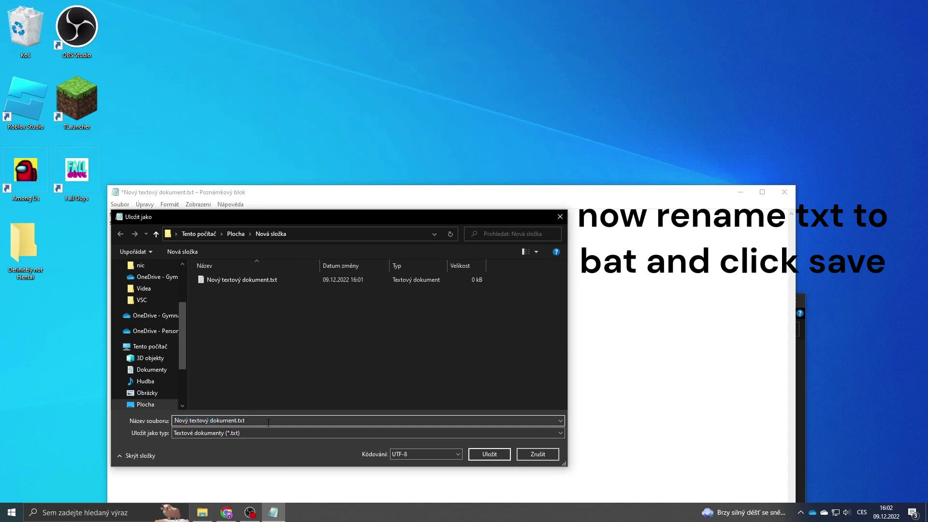
pyautogui.press('BackSpace')
pyautogui.press('BackSpace')
pyautogui.write('ba')
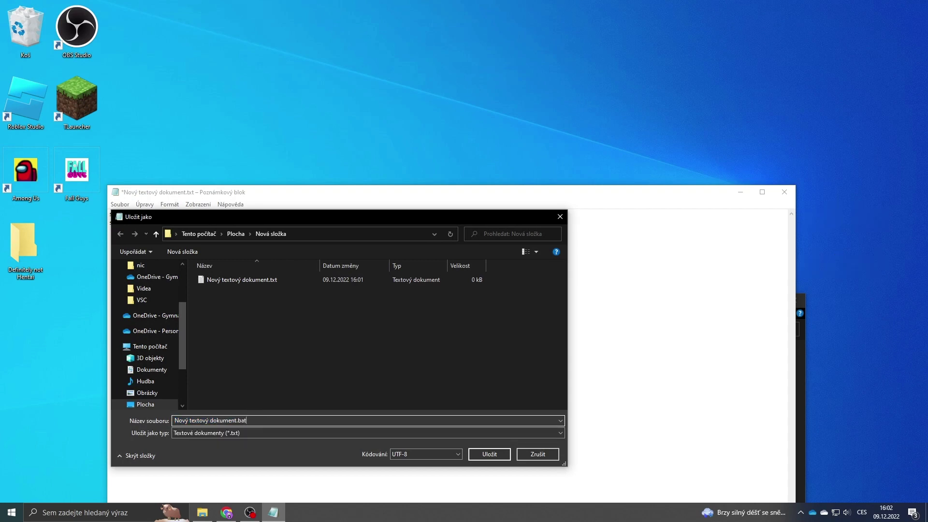
pyautogui.press('Return')
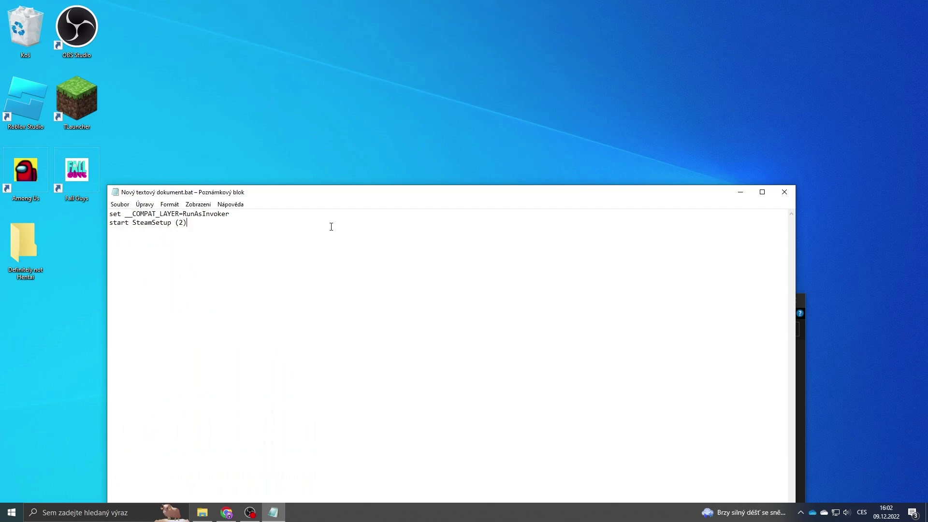
pyautogui.click(783, 193)
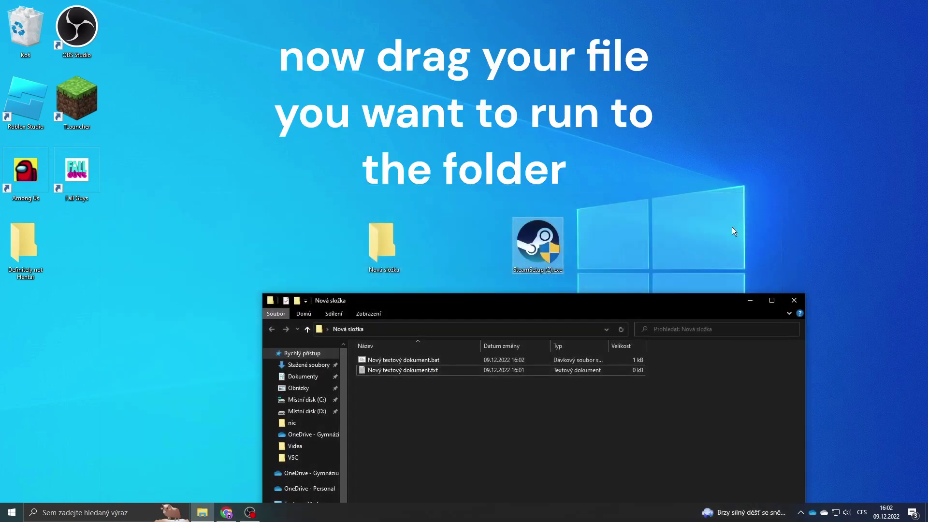
# Move SteamSetup (2).exe from the desktop into the Nová složka folder and run Nový textový dokument.bat
pyautogui.moveTo(540, 247); pyautogui.dragTo(602, 229)
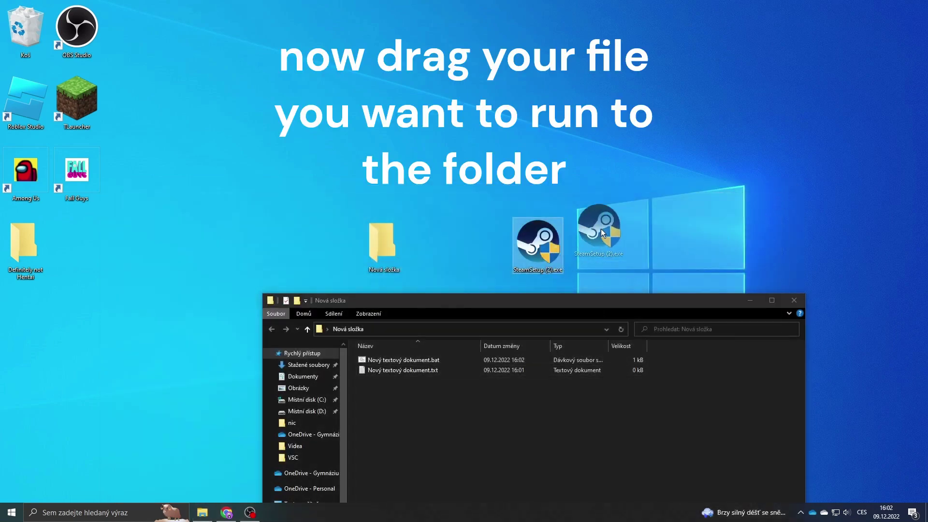
pyautogui.moveTo(528, 211); pyautogui.dragTo(390, 417)
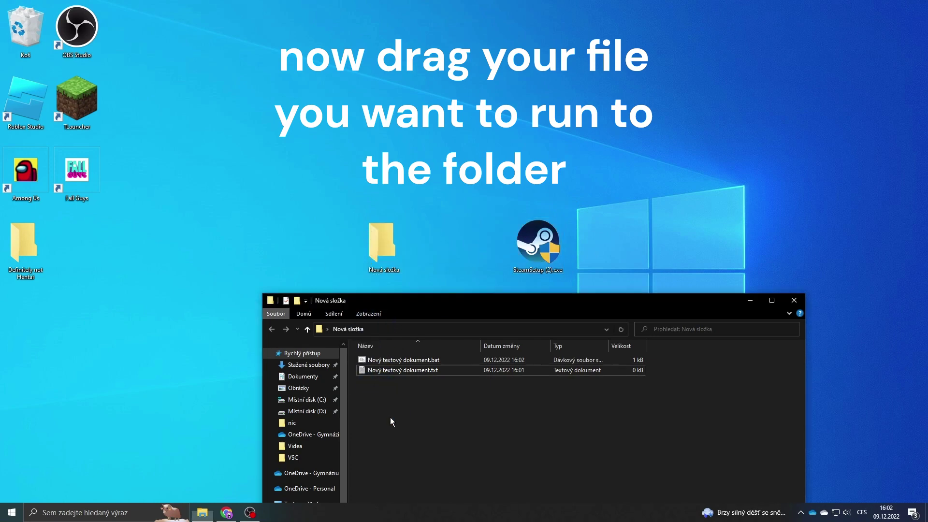
pyautogui.moveTo(509, 302); pyautogui.dragTo(494, 182)
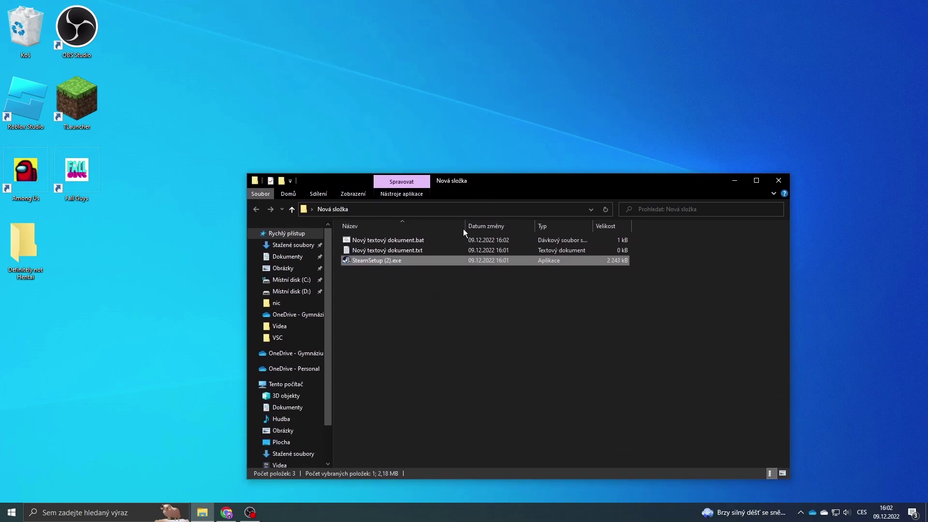
pyautogui.doubleClick(404, 242)
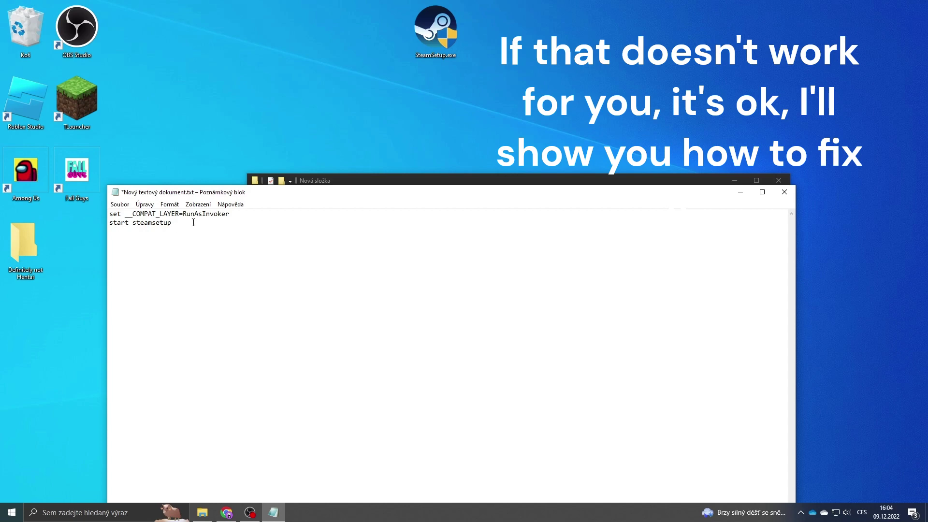
# Rename the SteamSetup.exe installer on the desktop to file1.exe, keeping its extension
pyautogui.rightClick(443, 46)
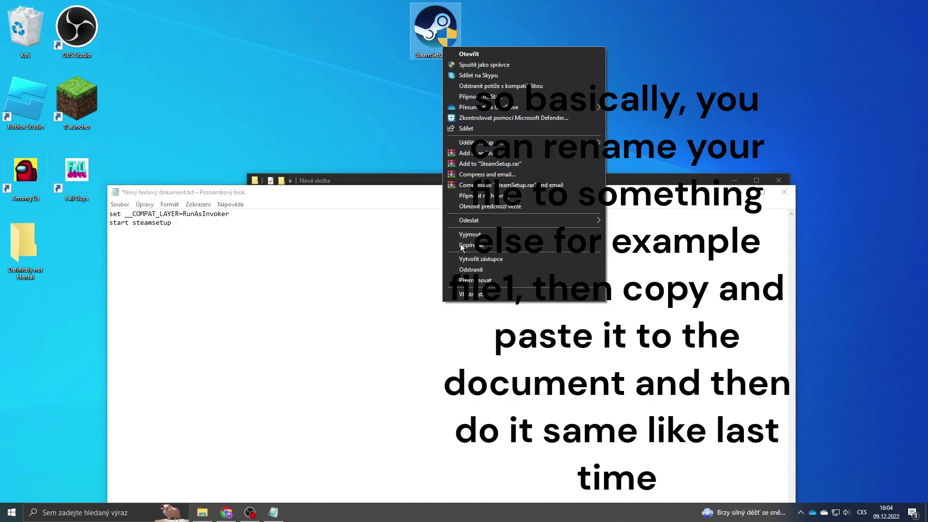
pyautogui.click(480, 280)
pyautogui.click(447, 57)
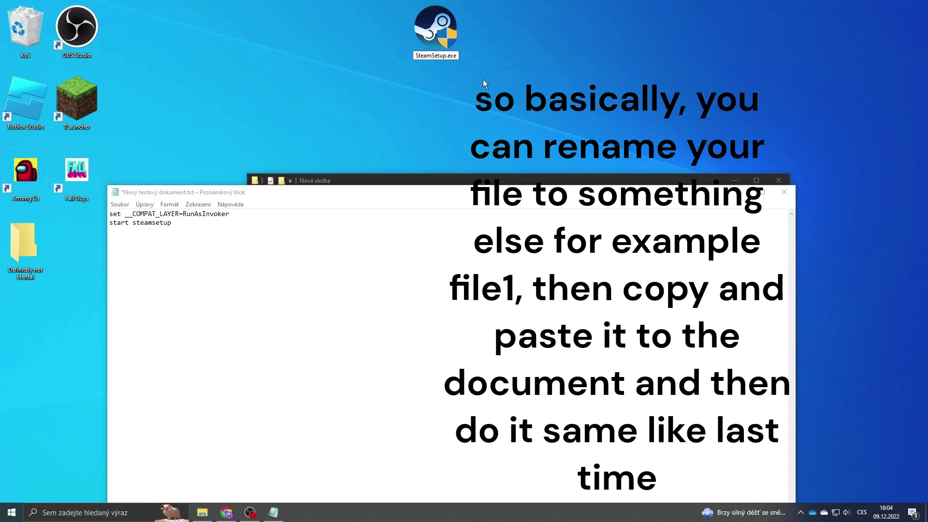
pyautogui.press('BackSpace')
pyautogui.press('BackSpace')
pyautogui.press('BackSpace')
pyautogui.press('BackSpace')
pyautogui.press('BackSpace')
pyautogui.press('BackSpace')
pyautogui.press('BackSpace')
pyautogui.press('BackSpace')
pyautogui.press('BackSpace')
pyautogui.press('BackSpace')
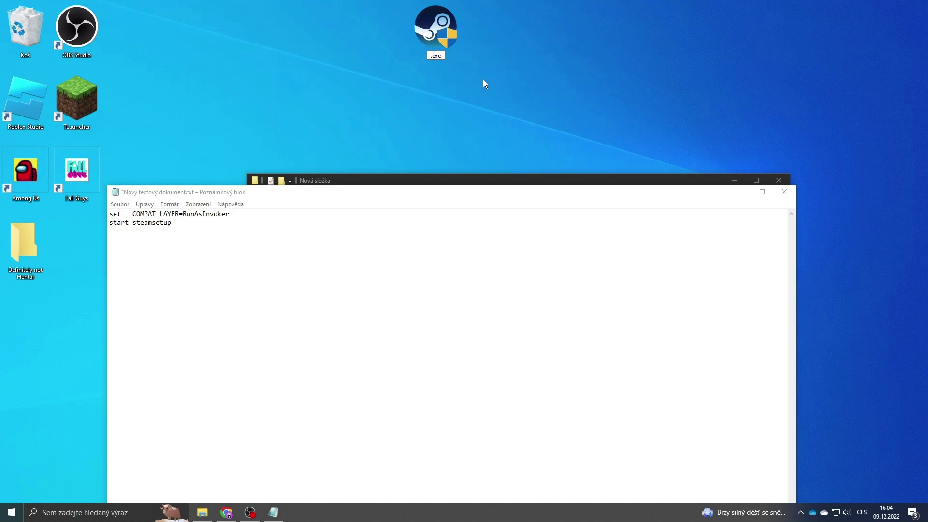
pyautogui.write('file1')
pyautogui.press('Return')
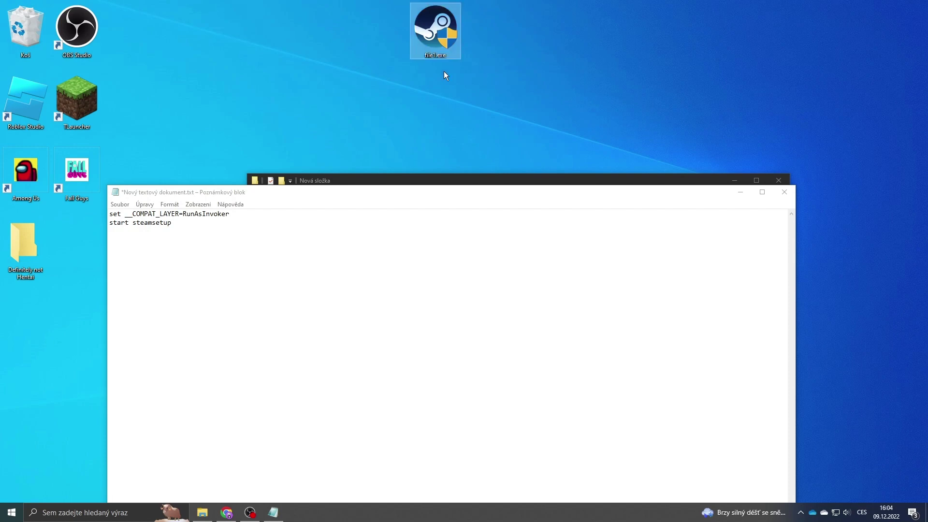
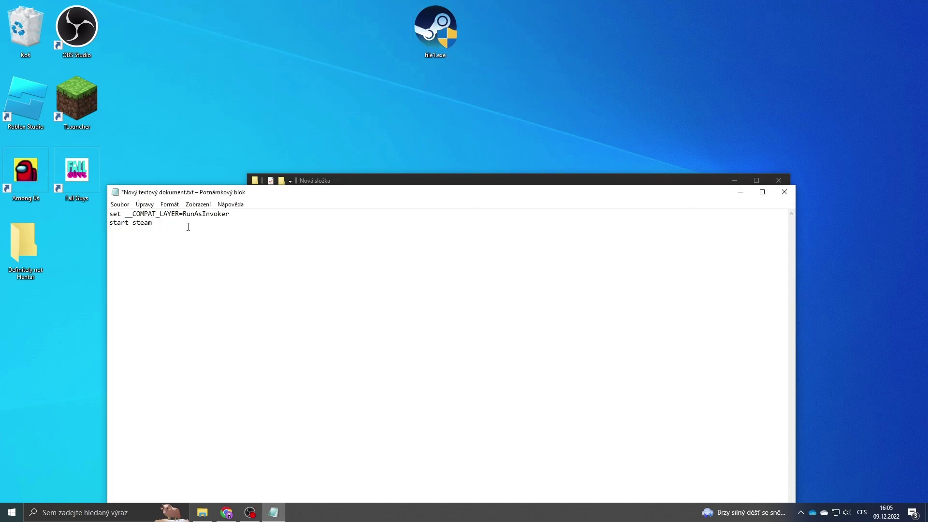
# Replace "steamsetup" in the script's start line with "file1" and save the script as "Nový textový dokument.bat" in Nová složka, closing Notepad
pyautogui.write('file')
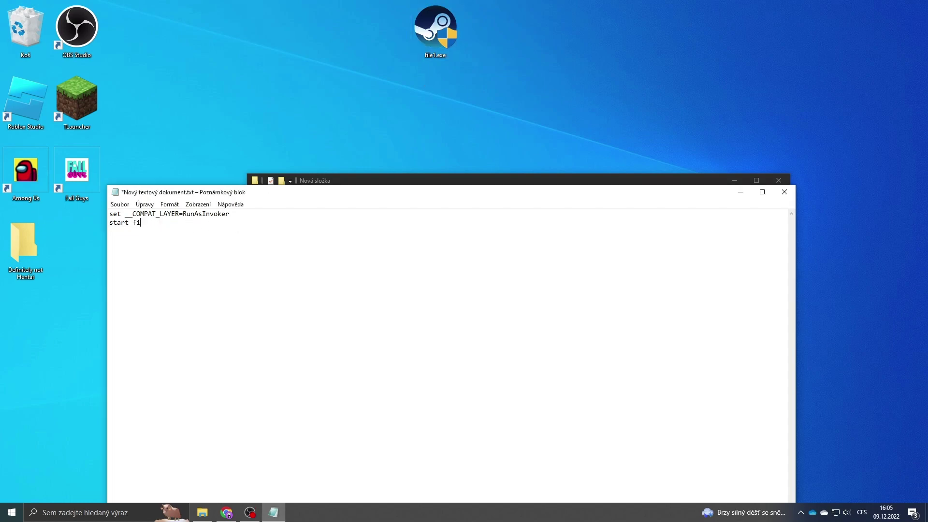
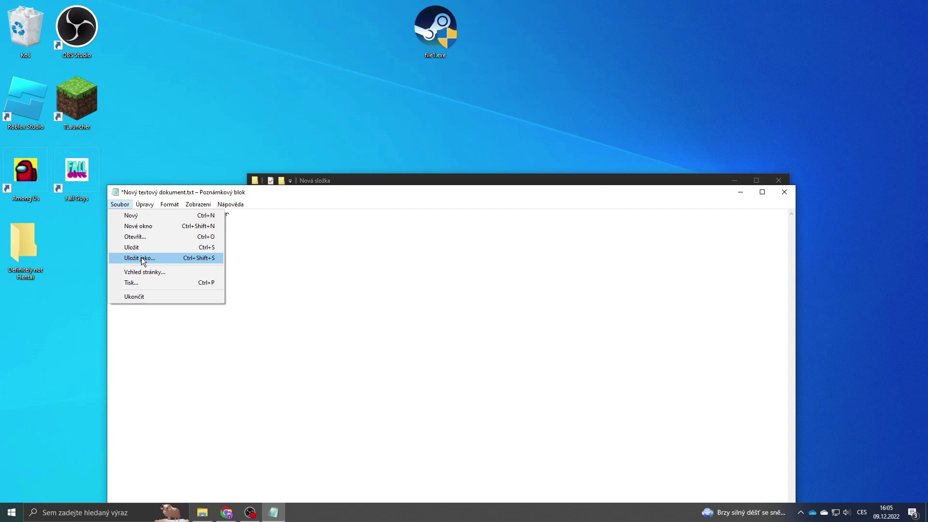
pyautogui.click(142, 258)
pyautogui.click(249, 421)
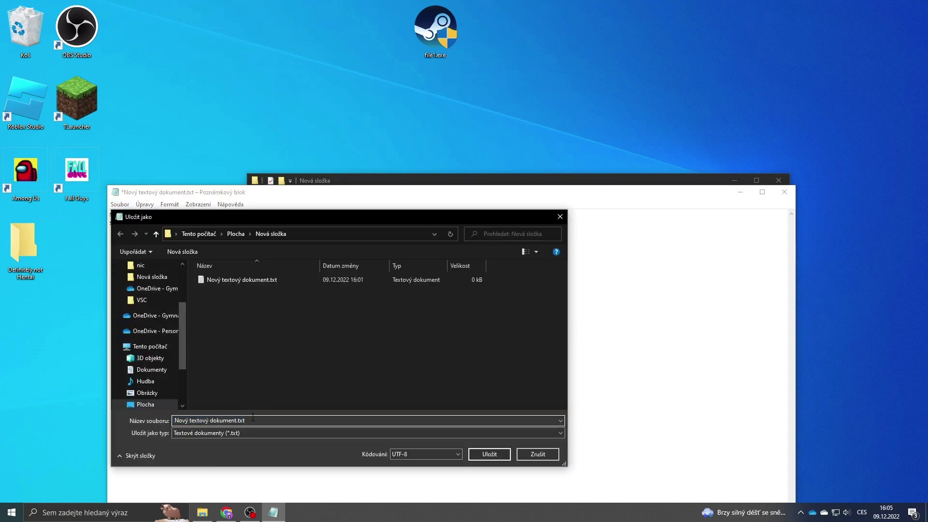
pyautogui.press('BackSpace')
pyautogui.press('BackSpace')
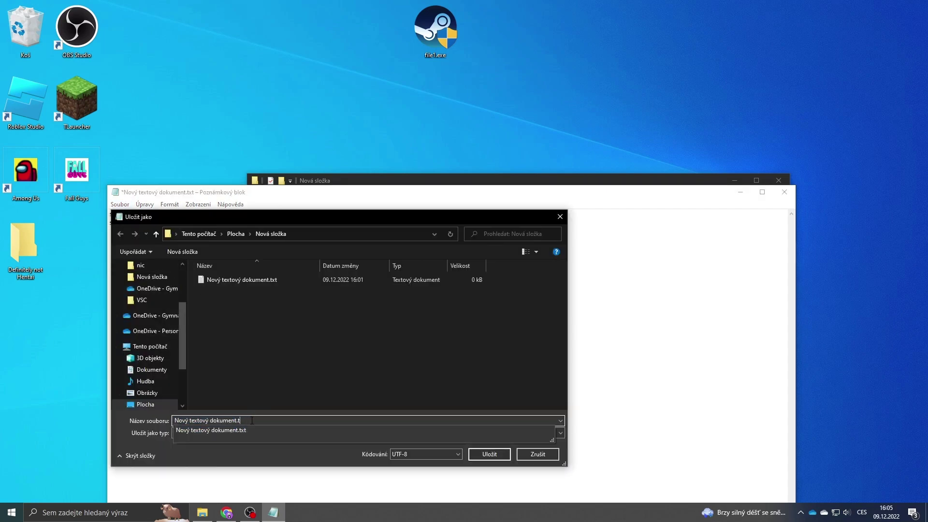
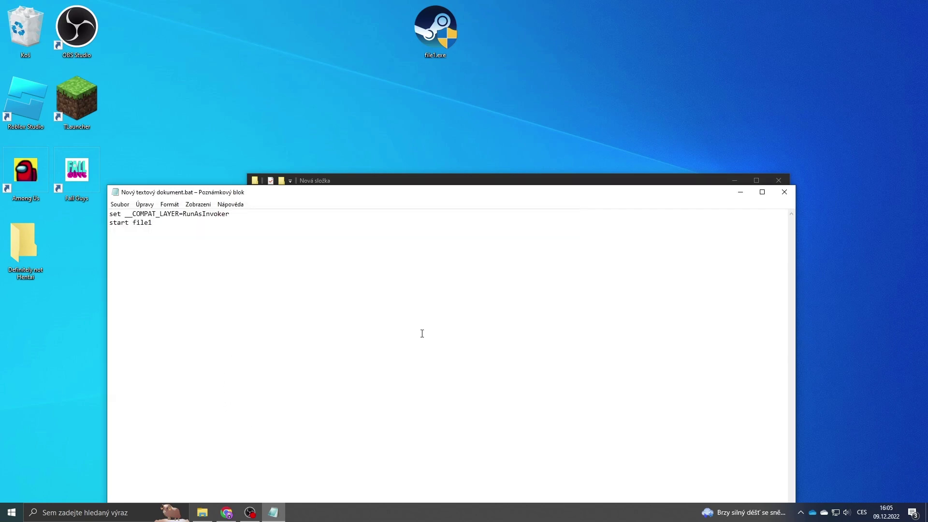
pyautogui.click(783, 193)
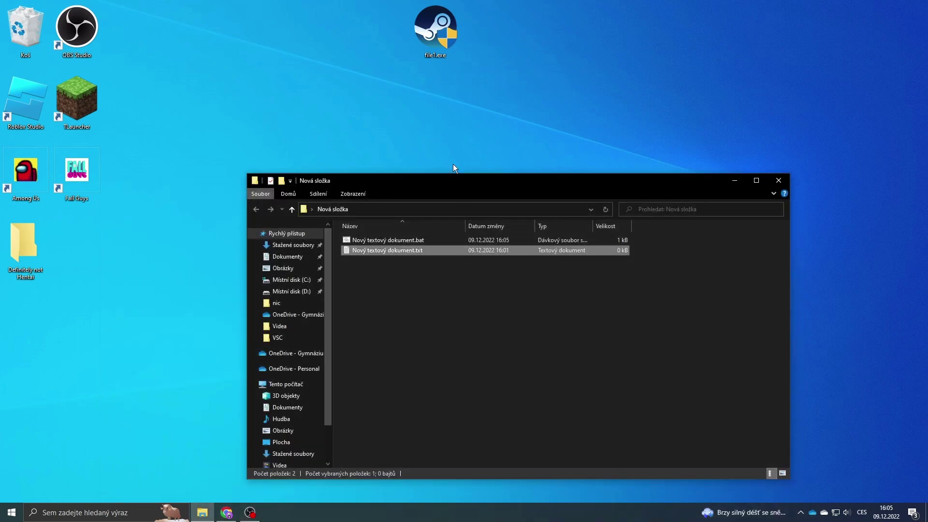
# Move file1.exe from the desktop into the Nová složka folder and run Nový textový dokument.bat
pyautogui.moveTo(441, 42); pyautogui.dragTo(429, 266)
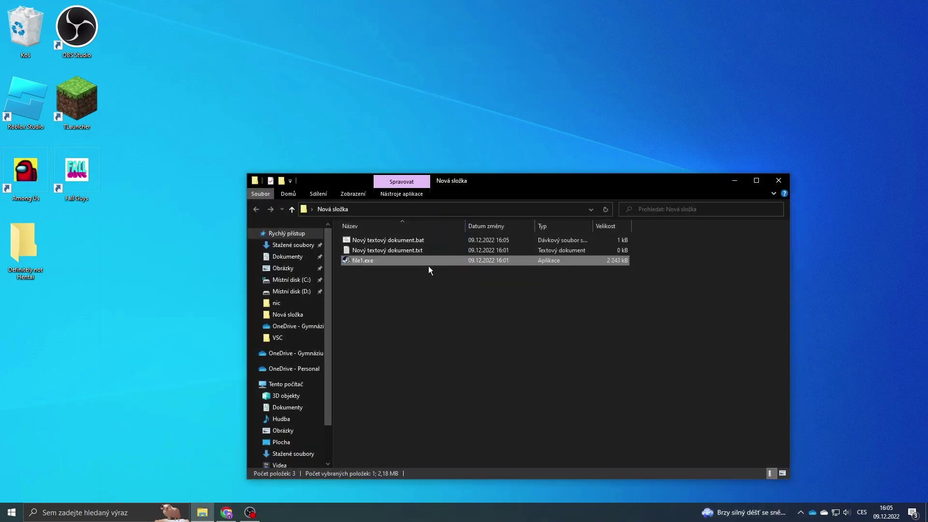
pyautogui.doubleClick(416, 239)
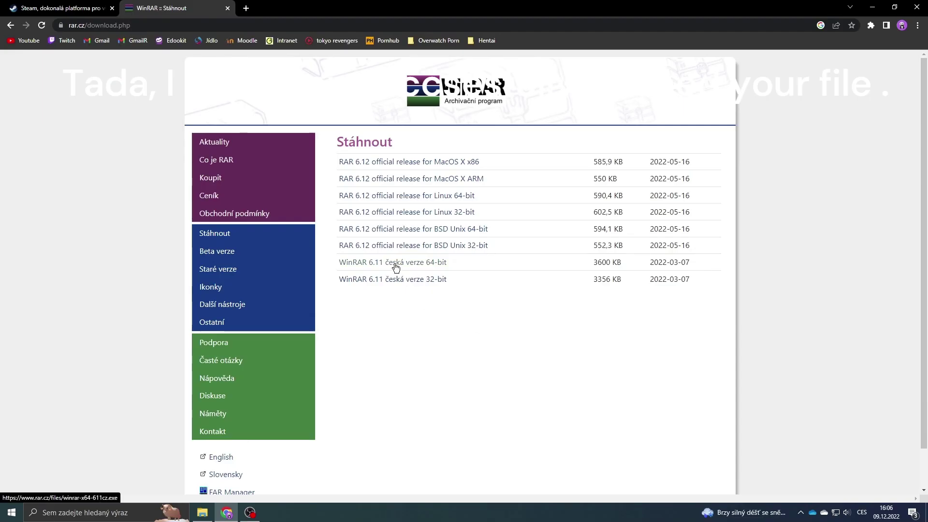
# Download the WinRAR 6.11 Czech 64-bit installer from rar.cz and rename its copy on the desktop to file2.exe
pyautogui.click(394, 264)
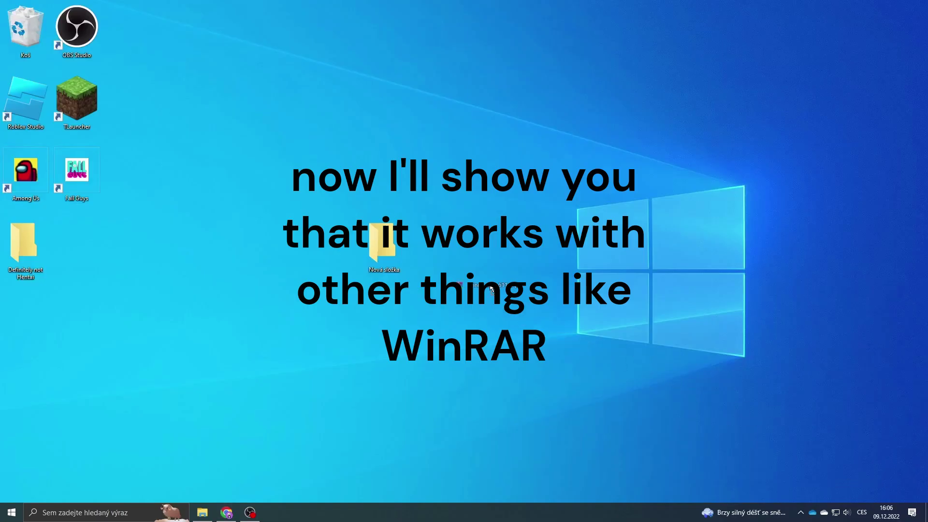
pyautogui.rightClick(481, 260)
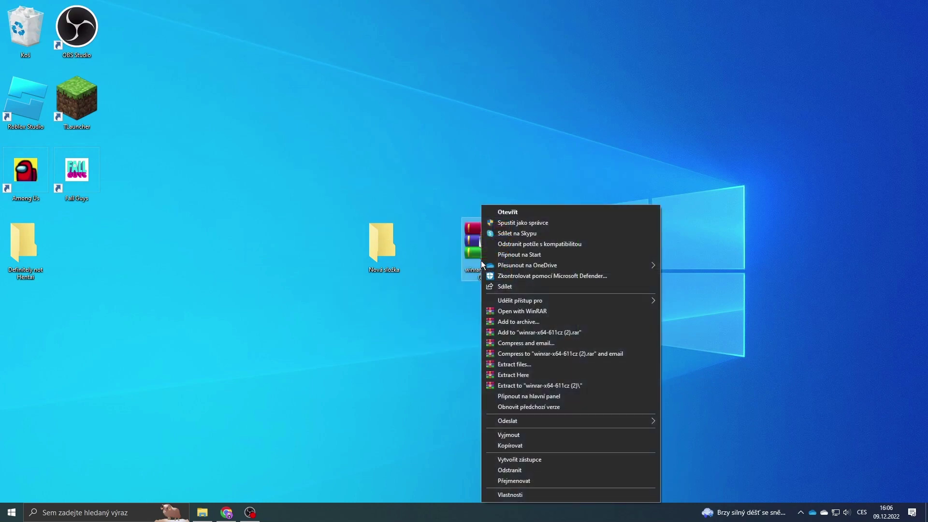
pyautogui.click(514, 481)
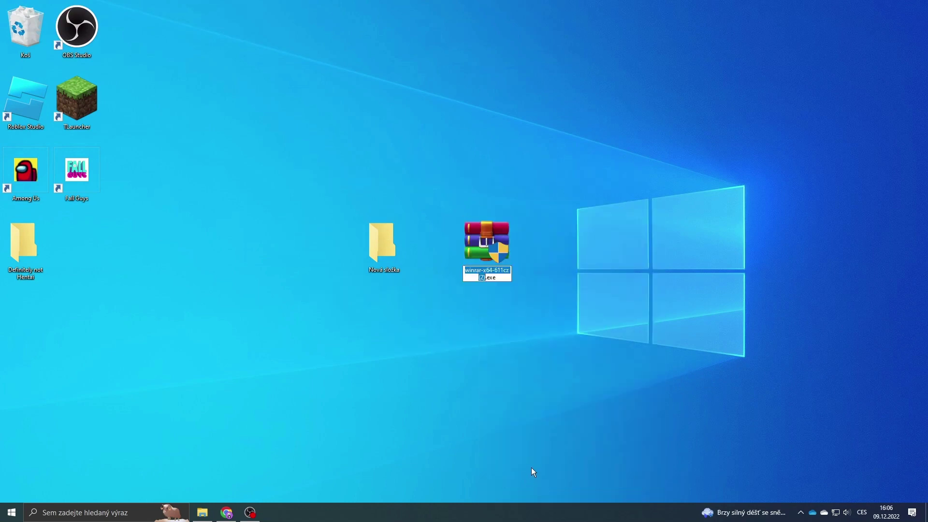
pyautogui.press('BackSpace')
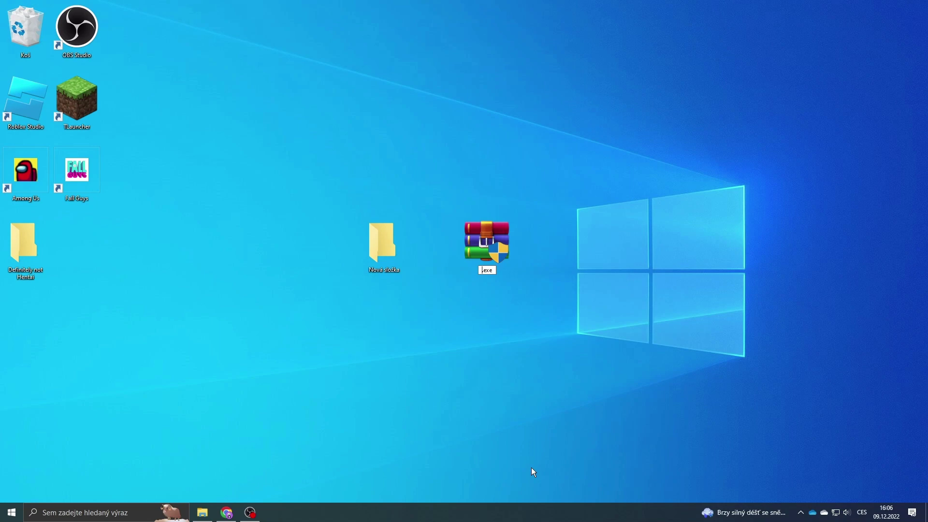
pyautogui.write('file2')
pyautogui.press('Return')
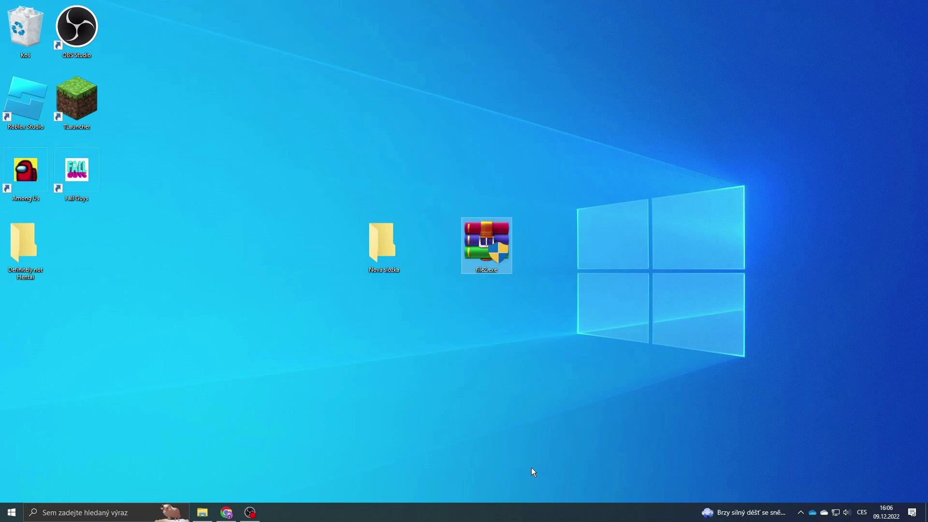
# Move file2.exe into the Nová složka folder and save the batch script there with its start line set to "start file2"
pyautogui.moveTo(487, 268); pyautogui.dragTo(383, 254)
pyautogui.doubleClick(383, 254)
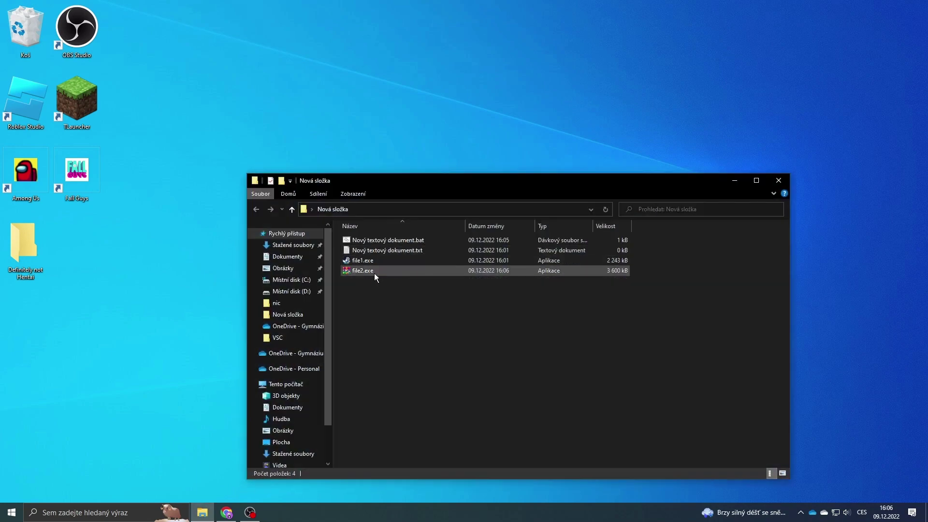
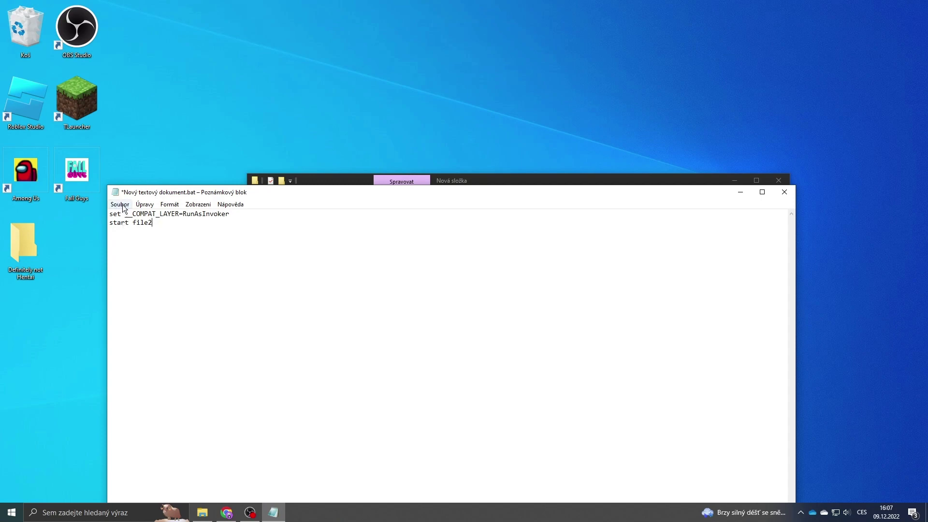
pyautogui.click(120, 205)
pyautogui.click(135, 247)
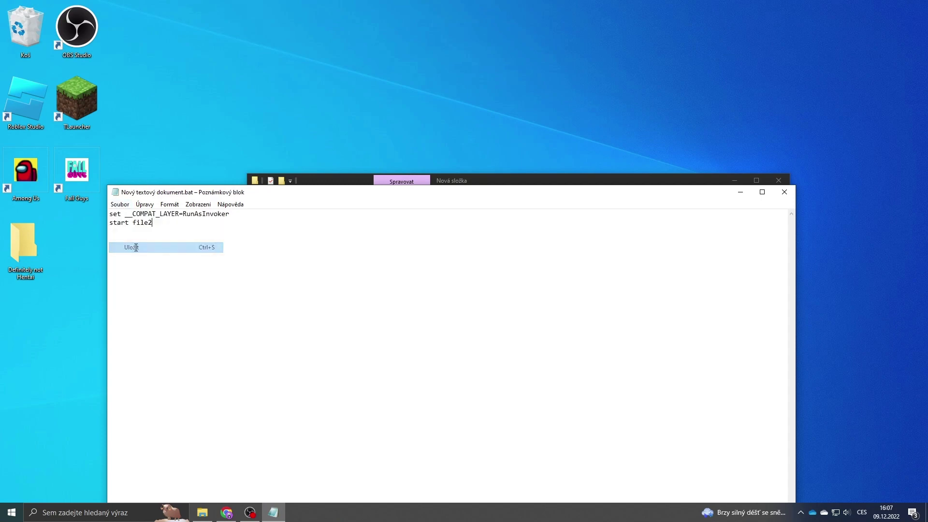
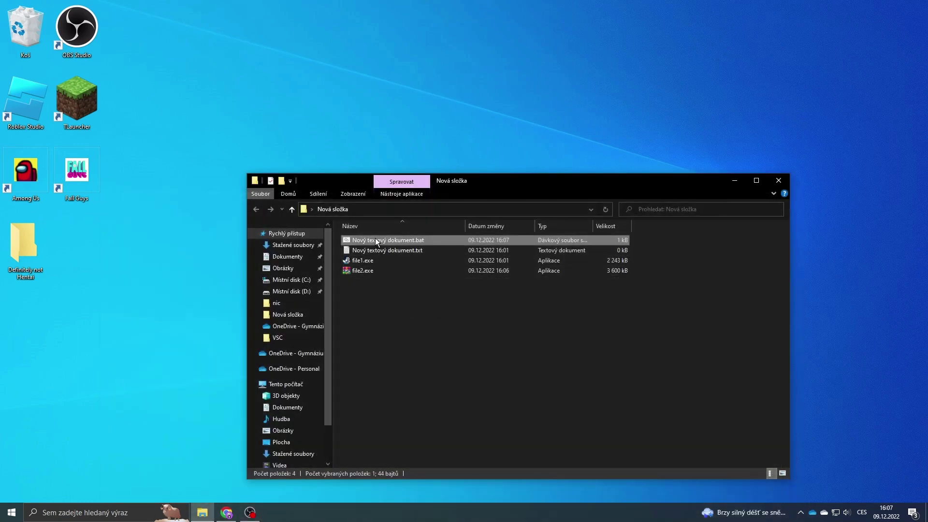
# Run Nový textový dokument.bat to launch the WinRAR installer, and close the installer without installing
pyautogui.doubleClick(375, 240)
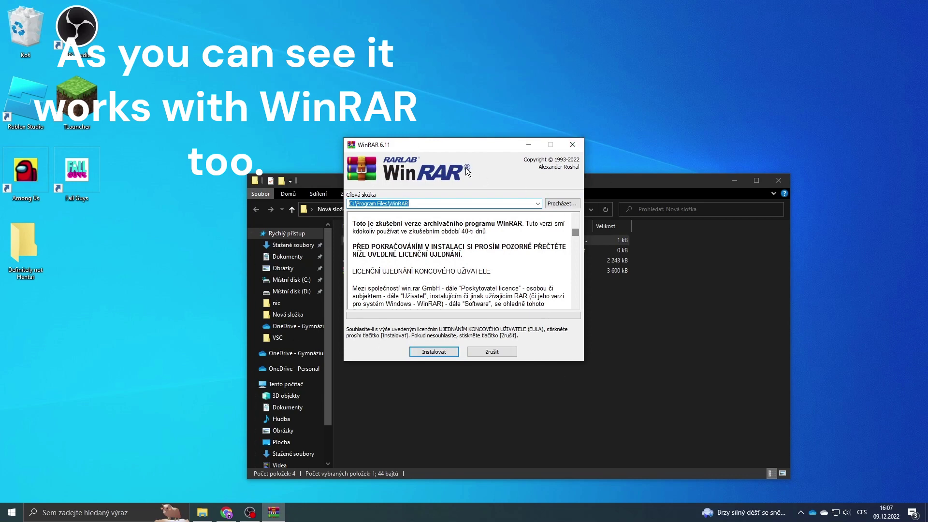
pyautogui.click(573, 145)
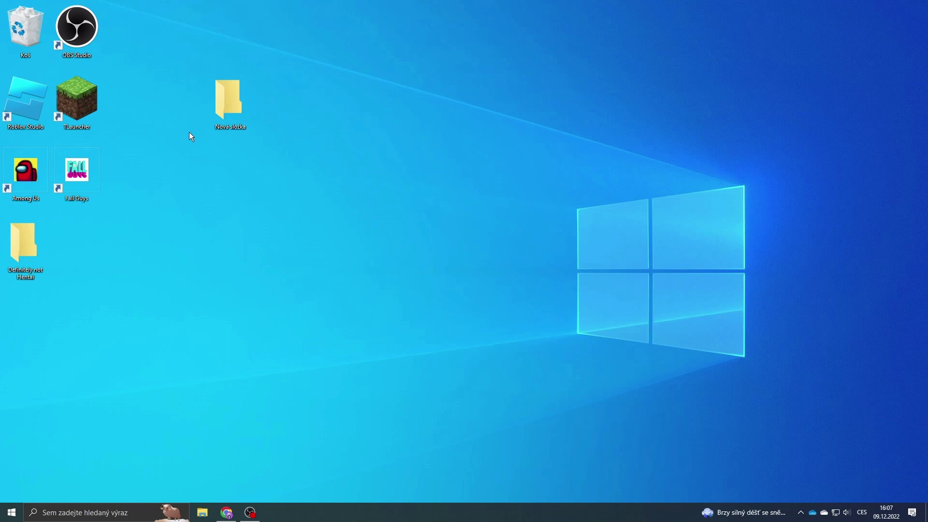